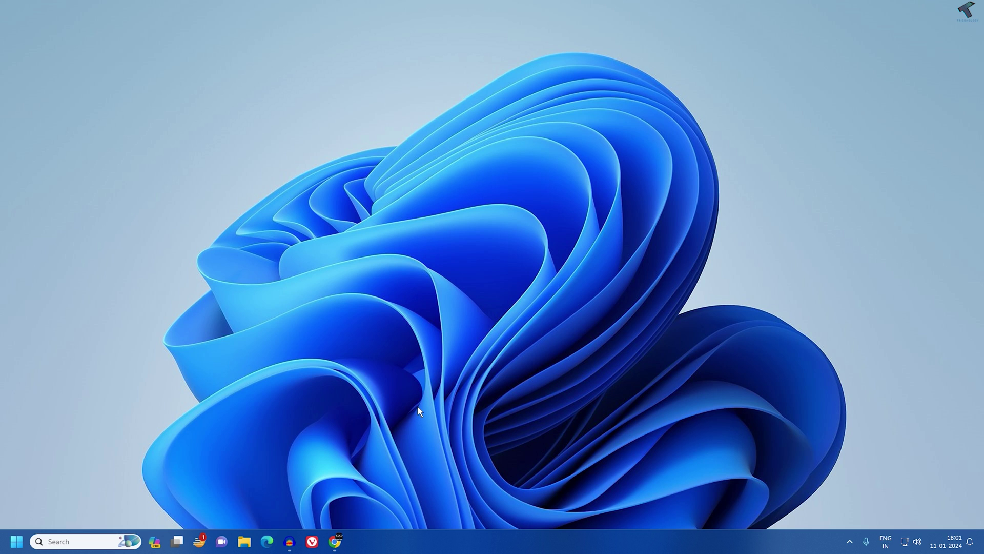
Launch main.cpl from Start search and centre the Mouse Properties dialog on screen
{"action": "left_click", "coordinate": [16, 543]}
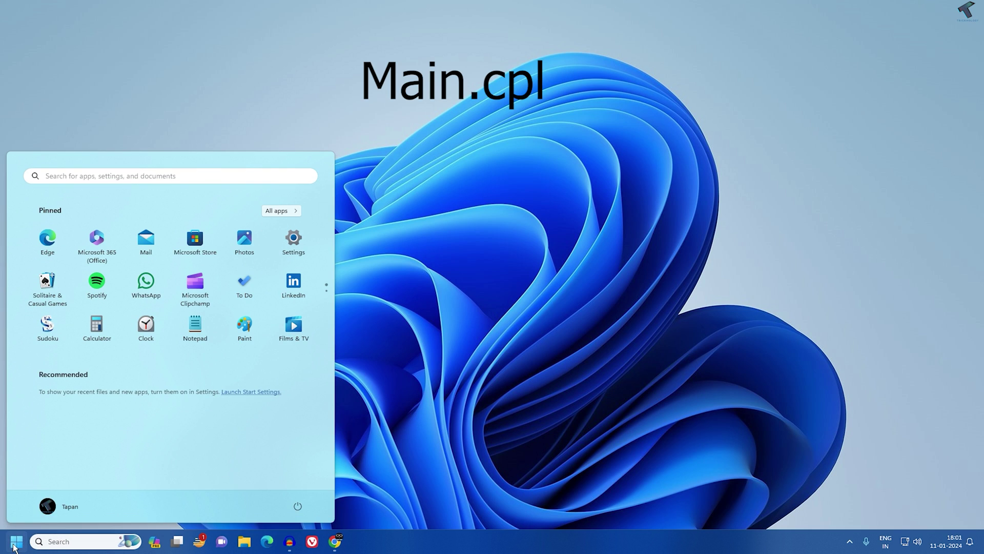
{"action": "type", "text": "main.cpl"}
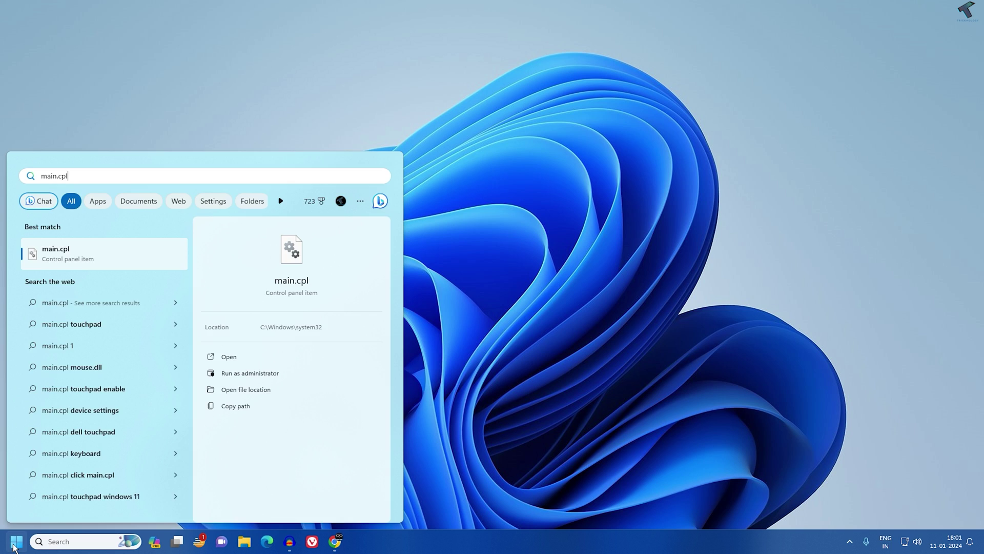
{"action": "key", "text": "Return"}
{"action": "mouse_move", "coordinate": [192, 74]}
{"action": "left_mouse_down"}
{"action": "mouse_move", "coordinate": [374, 88]}
{"action": "mouse_move", "coordinate": [502, 131]}
{"action": "left_mouse_up"}
Move from the Pointers tab to the Pointer Options tab in Mouse Properties
{"action": "left_click", "coordinate": [423, 150]}
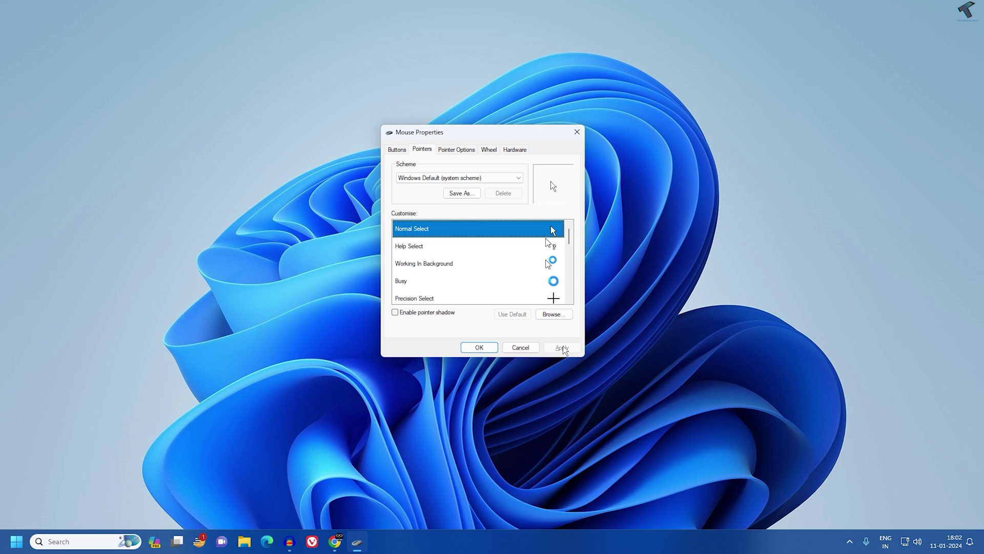
{"action": "left_click", "coordinate": [454, 152]}
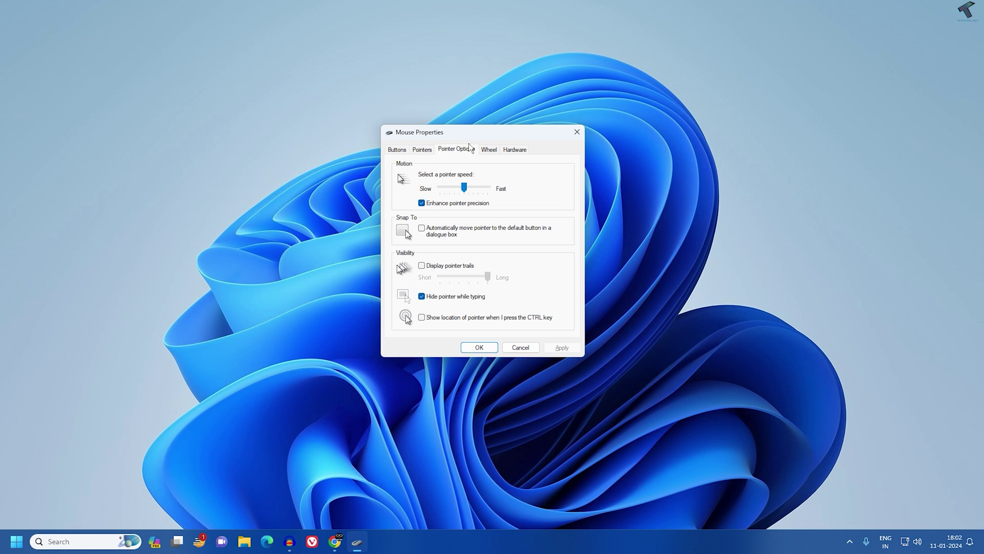
Apply the pointer trails and hide-while-typing toggles, close the dialog, and open Windows Settings
{"action": "left_click", "coordinate": [431, 267]}
{"action": "left_click", "coordinate": [425, 299]}
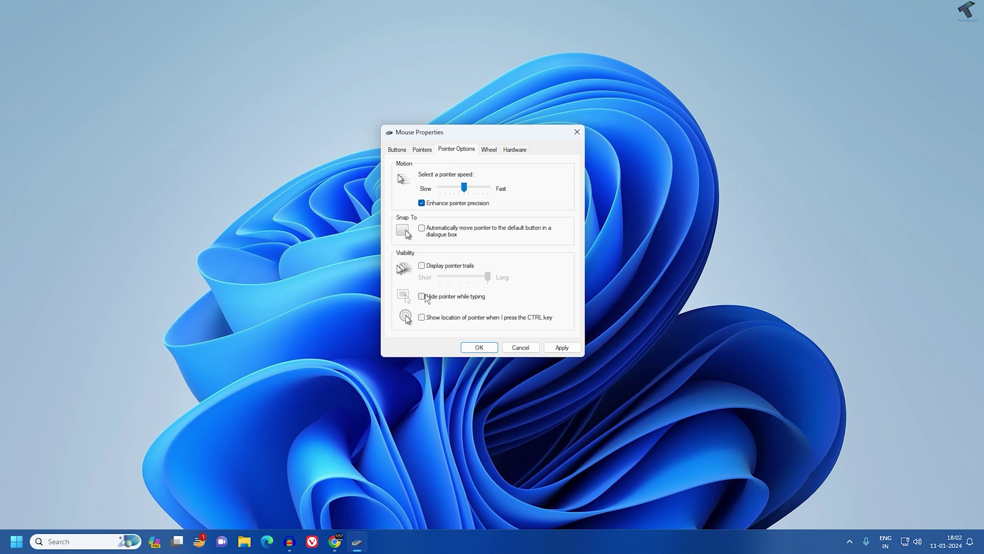
{"action": "left_click", "coordinate": [562, 346]}
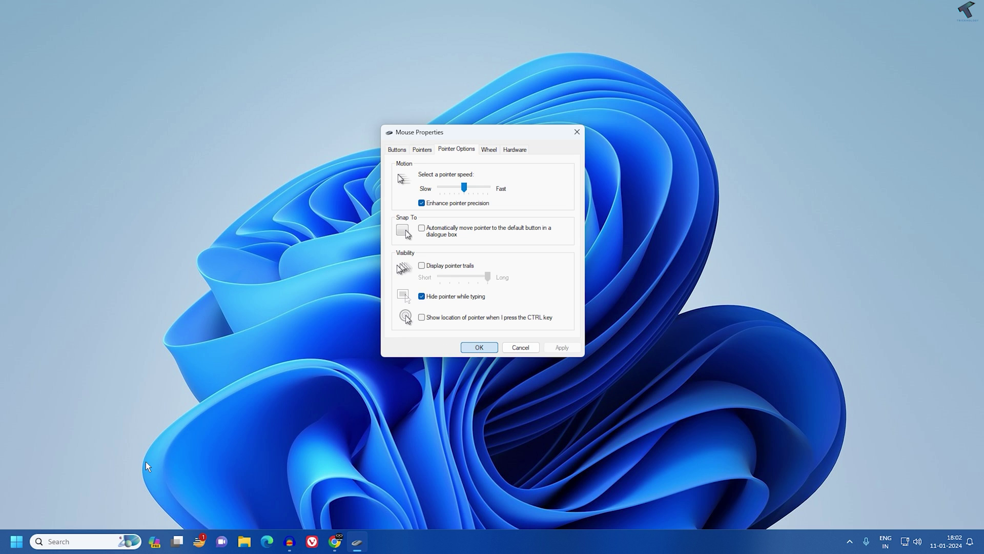
{"action": "key", "text": "Return"}
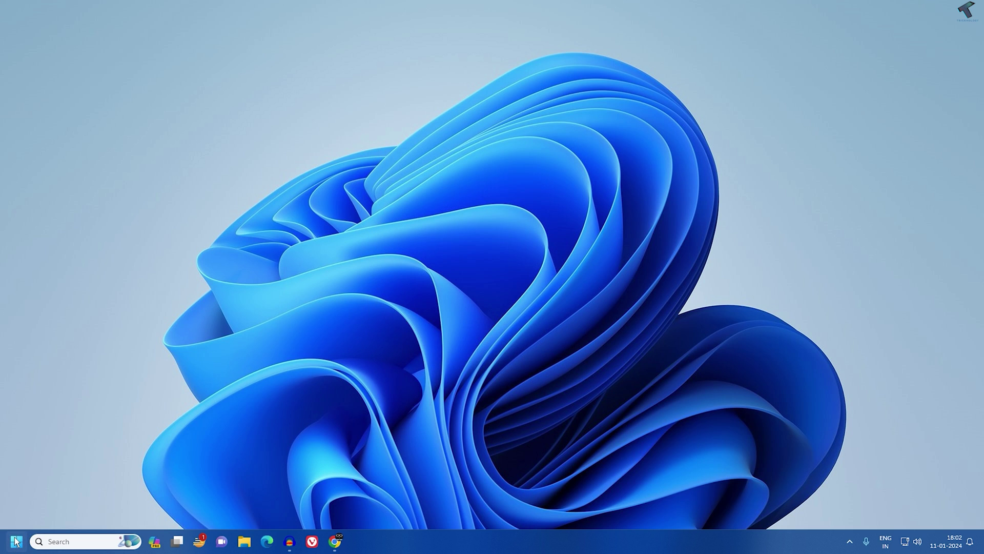
{"action": "right_click", "coordinate": [16, 541]}
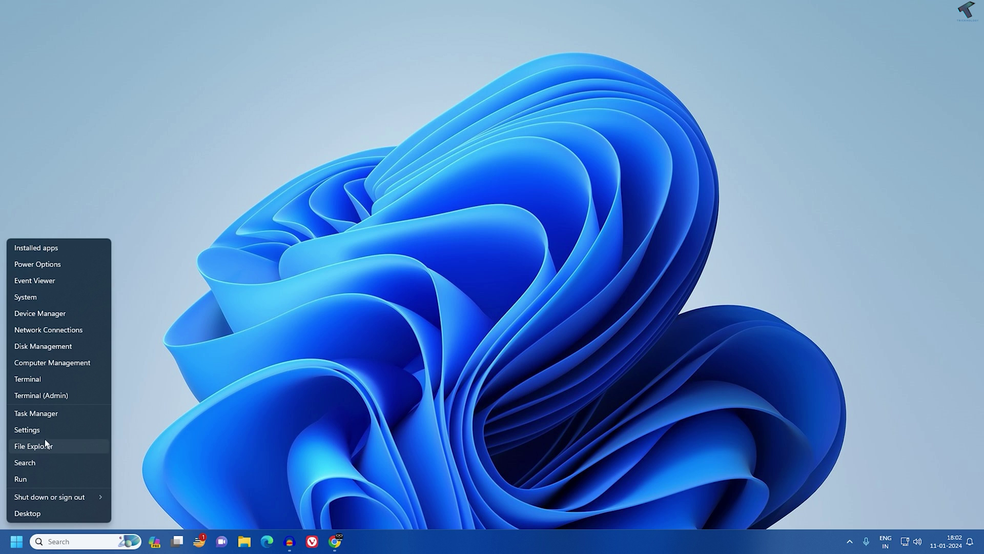
{"action": "left_click", "coordinate": [47, 430]}
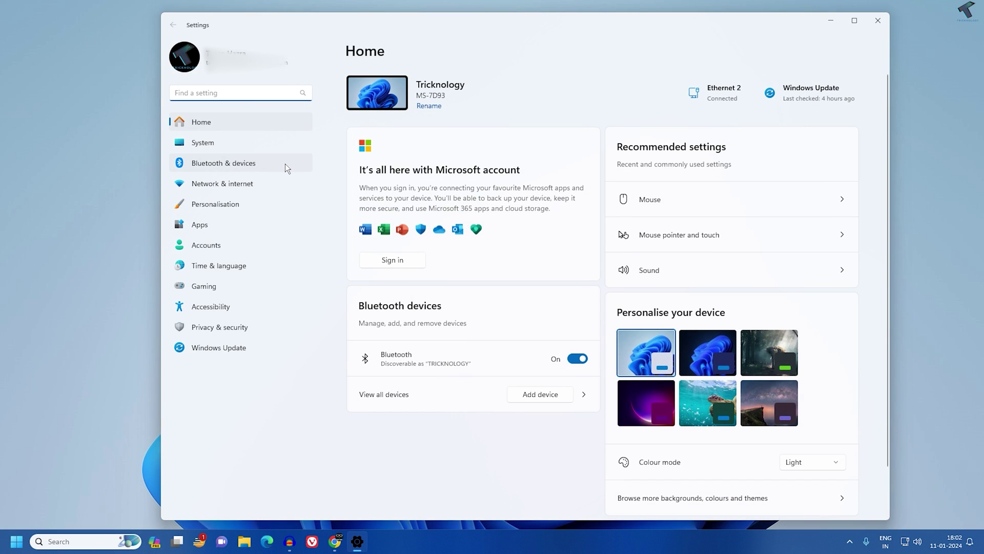
Under Bluetooth & devices > Mouse, turn on Scroll inactive windows when hovering over them
{"action": "left_click", "coordinate": [209, 165]}
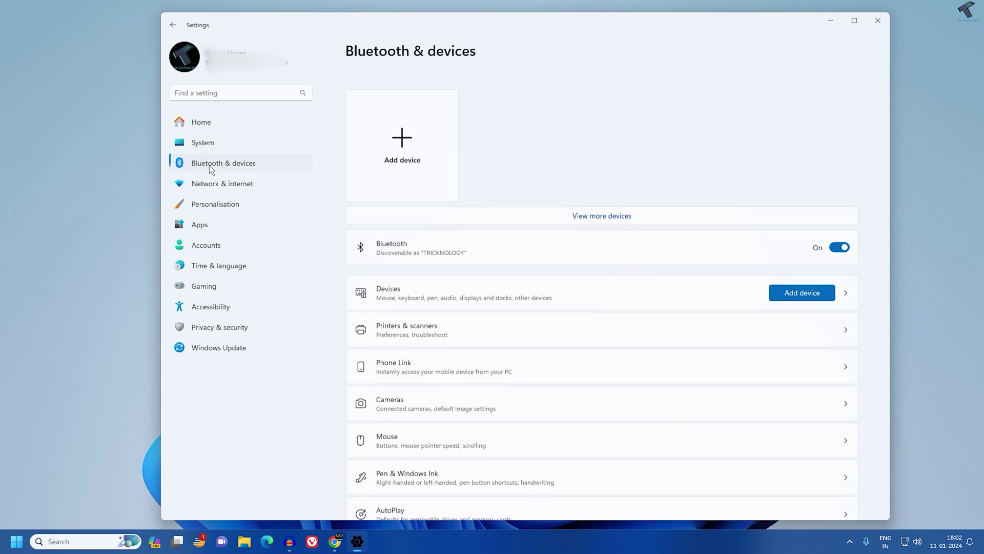
{"action": "scroll", "coordinate": [516, 320], "scroll_direction": "down", "scroll_amount": 2}
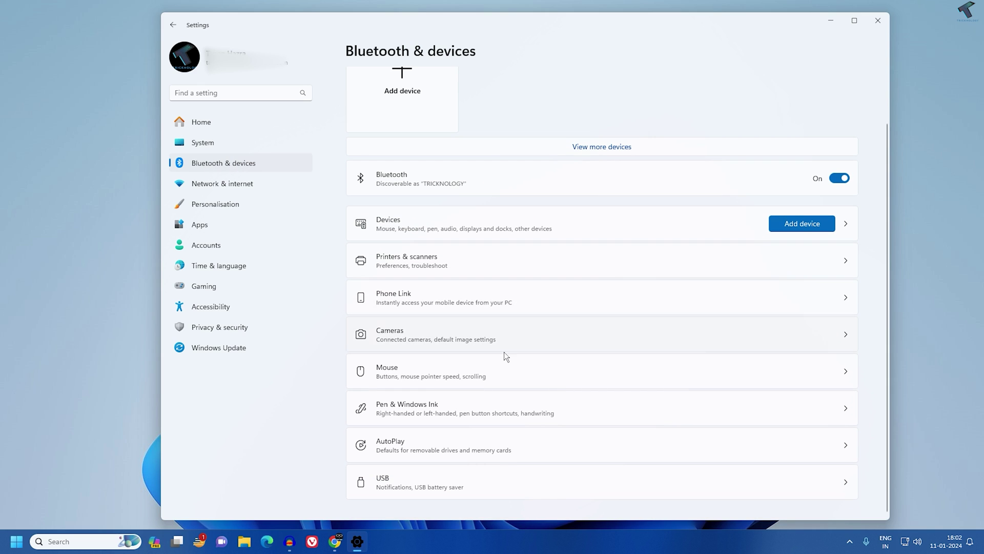
{"action": "left_click", "coordinate": [390, 372]}
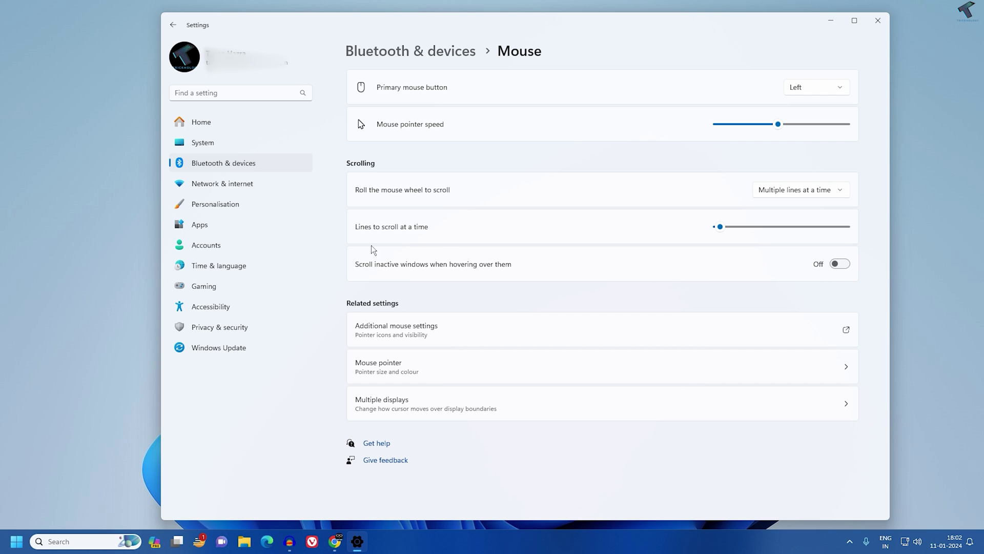
{"action": "left_click", "coordinate": [837, 264]}
{"action": "left_click", "coordinate": [838, 264]}
{"action": "left_click", "coordinate": [842, 264]}
{"action": "left_click", "coordinate": [842, 265]}
{"action": "left_click", "coordinate": [844, 267]}
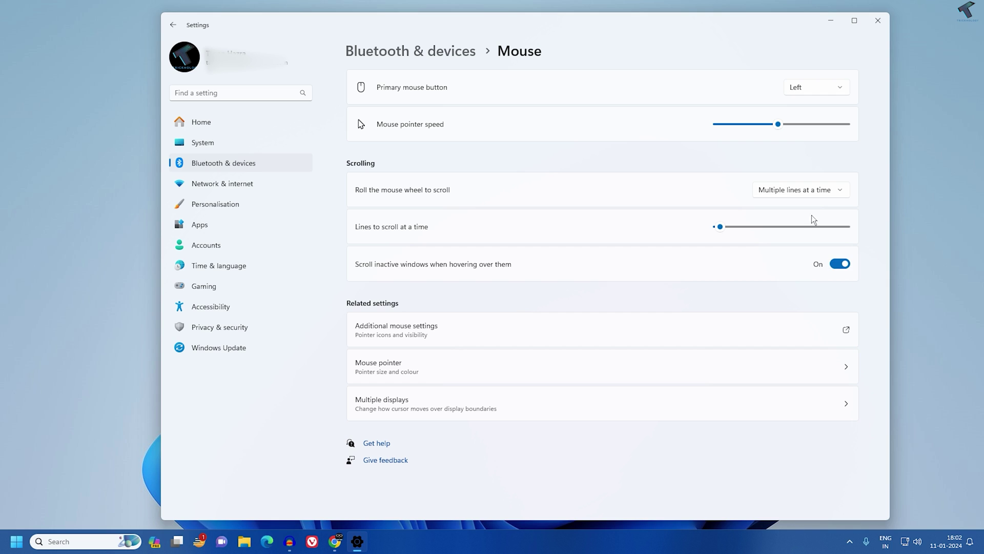